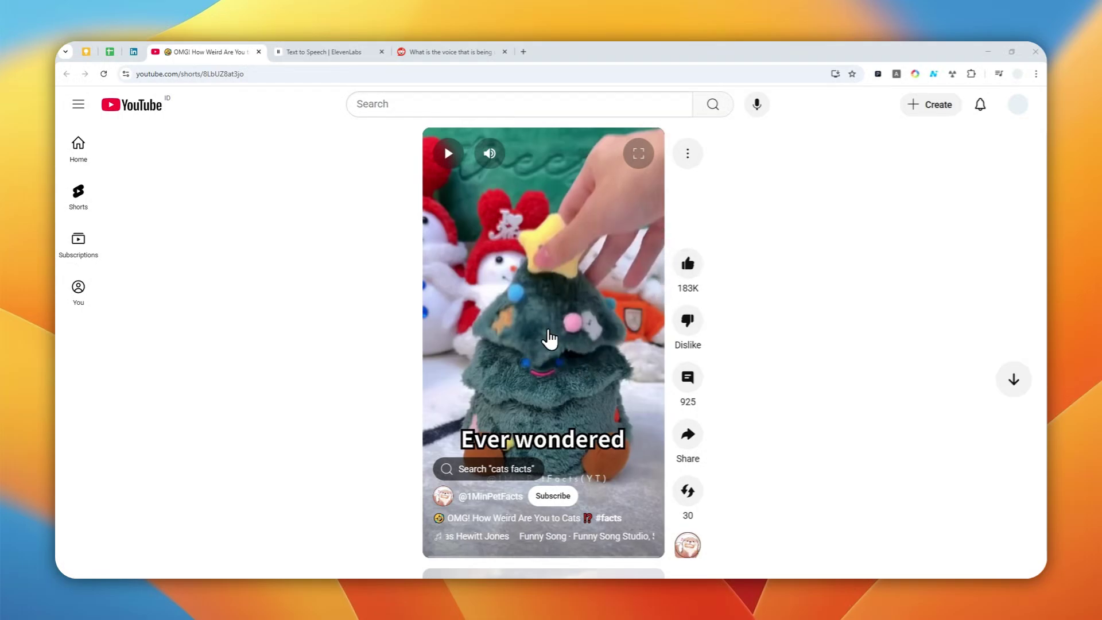
Show the cat-facts Short's description, with its 183K likes and 2,587,105 views.
click(687, 154)
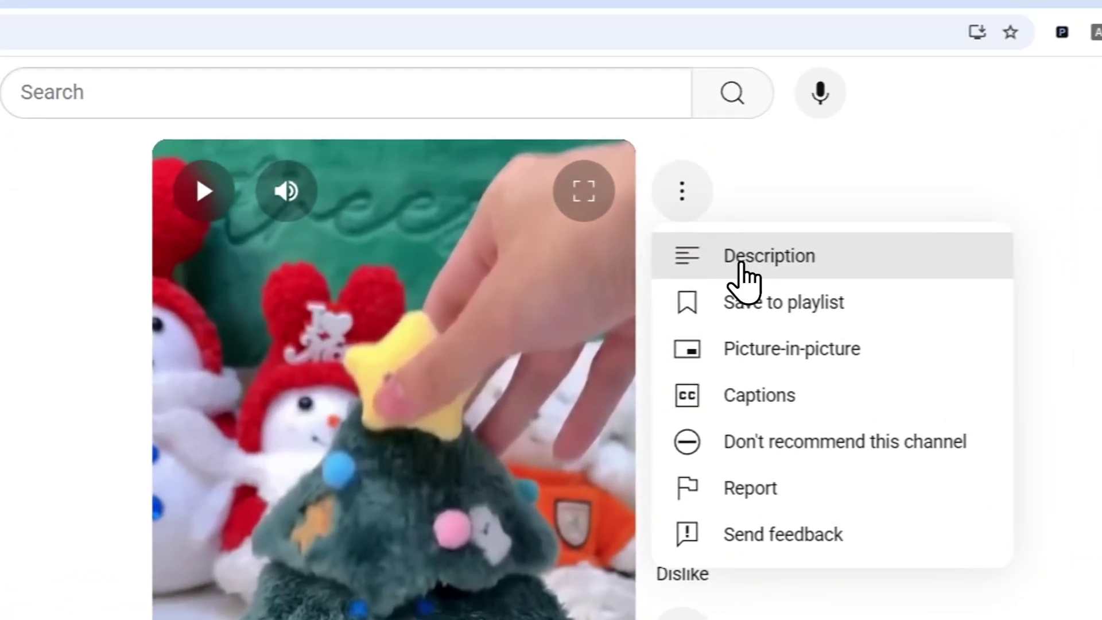
click(717, 198)
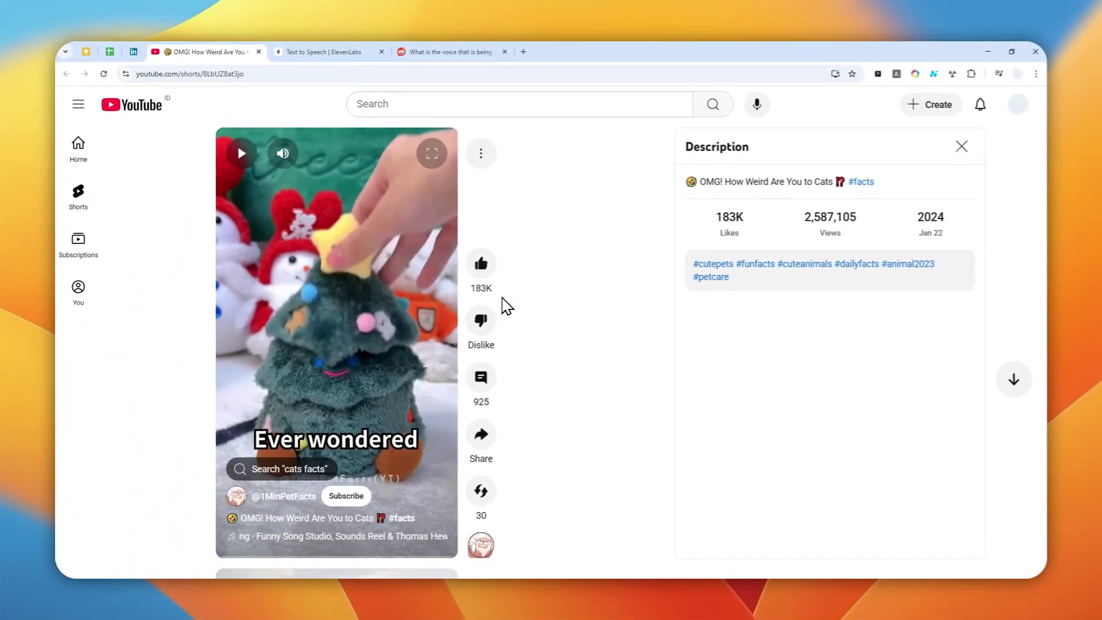
Browse ElevenLabs' text-to-speech voice list, then bring up the Reddit thread asking about the Shorts' voice.
click(324, 52)
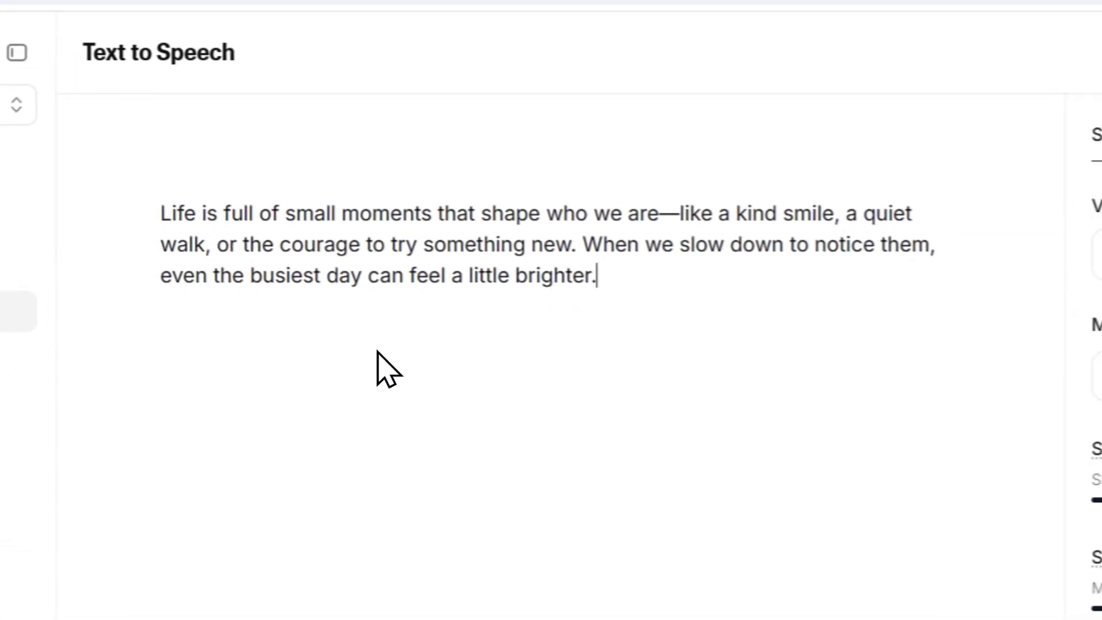
click(809, 241)
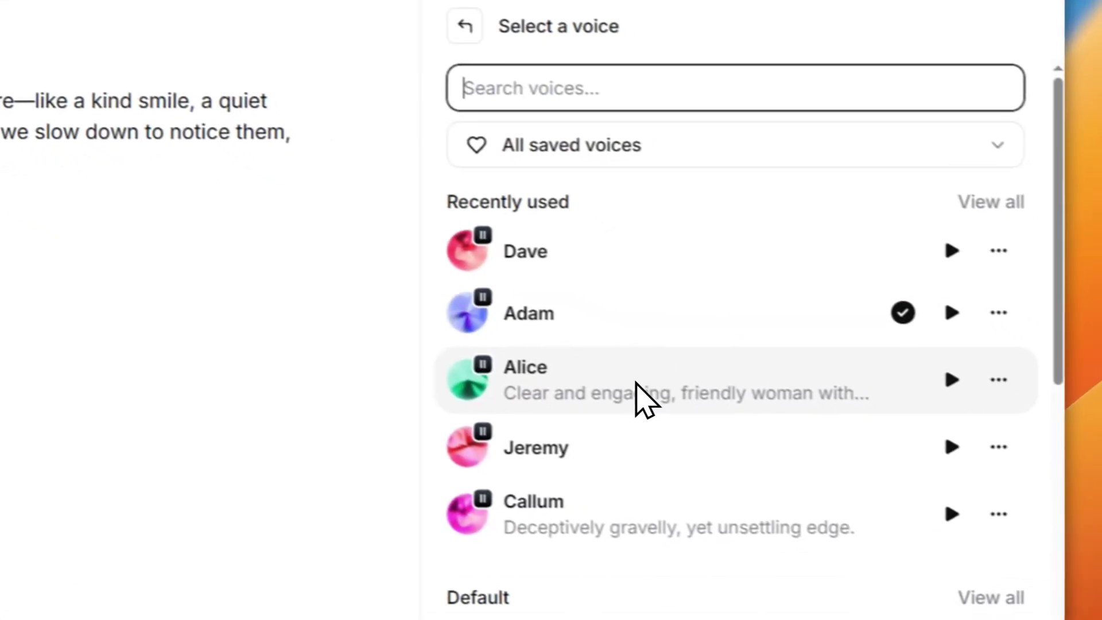
scroll(785, 462, down, 5)
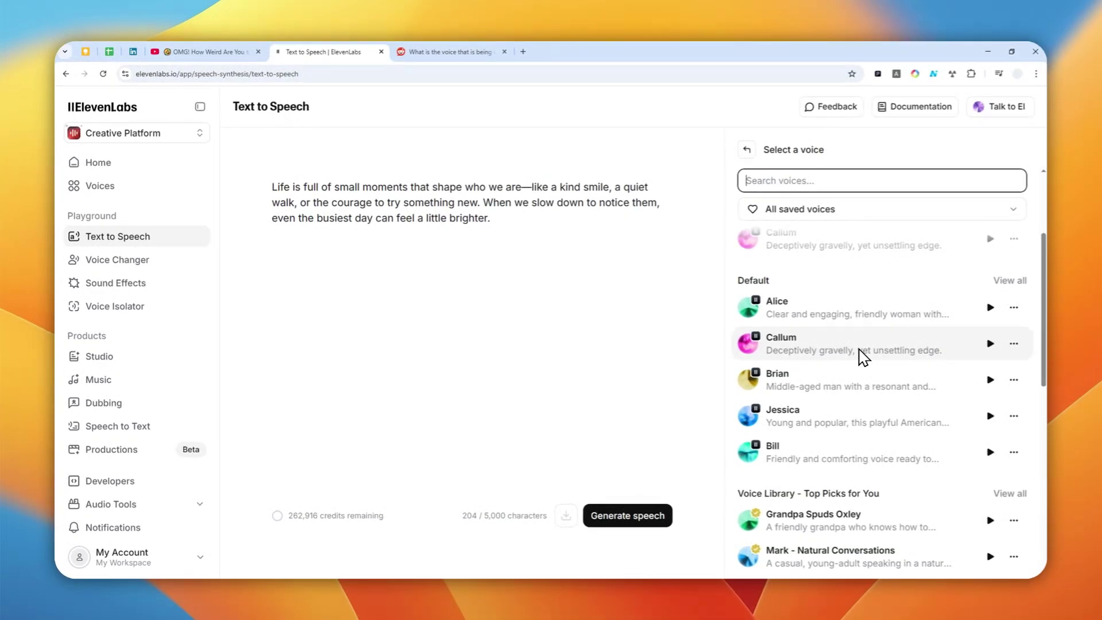
scroll(861, 356, down, 4)
scroll(857, 353, down, 2)
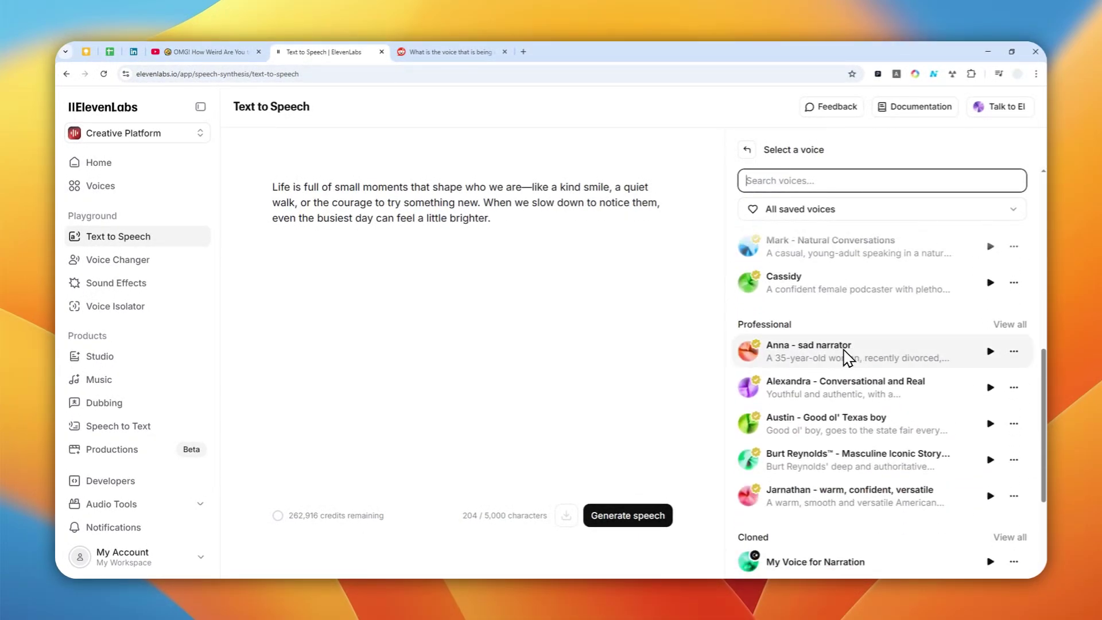
click(459, 52)
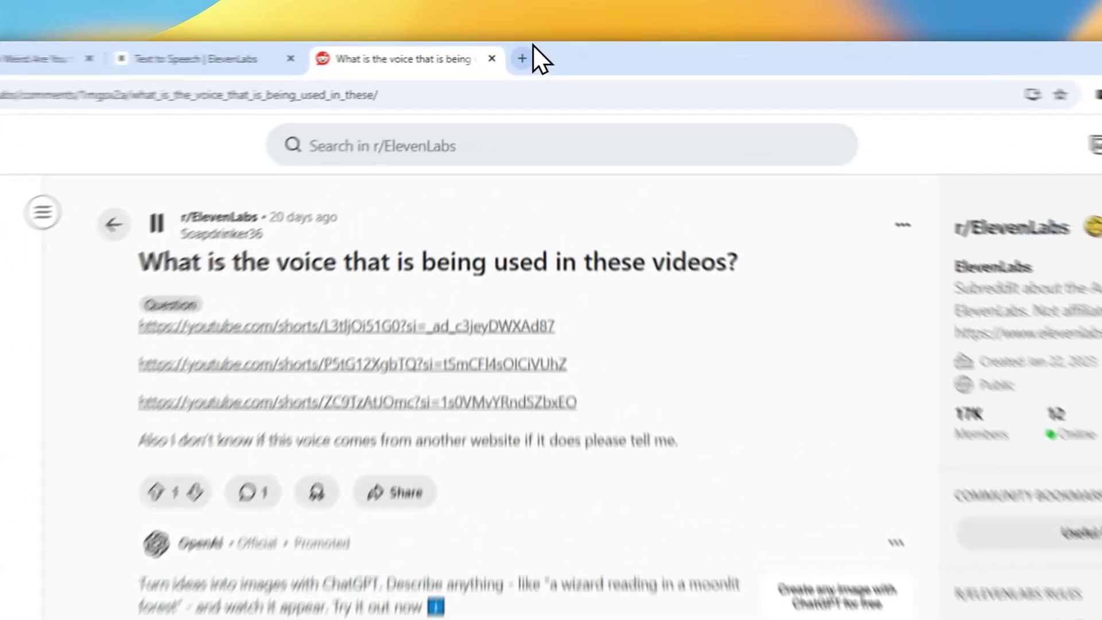
Load the ElevenLabs home workspace in a new tab, then return to the cat-facts Short.
click(523, 51)
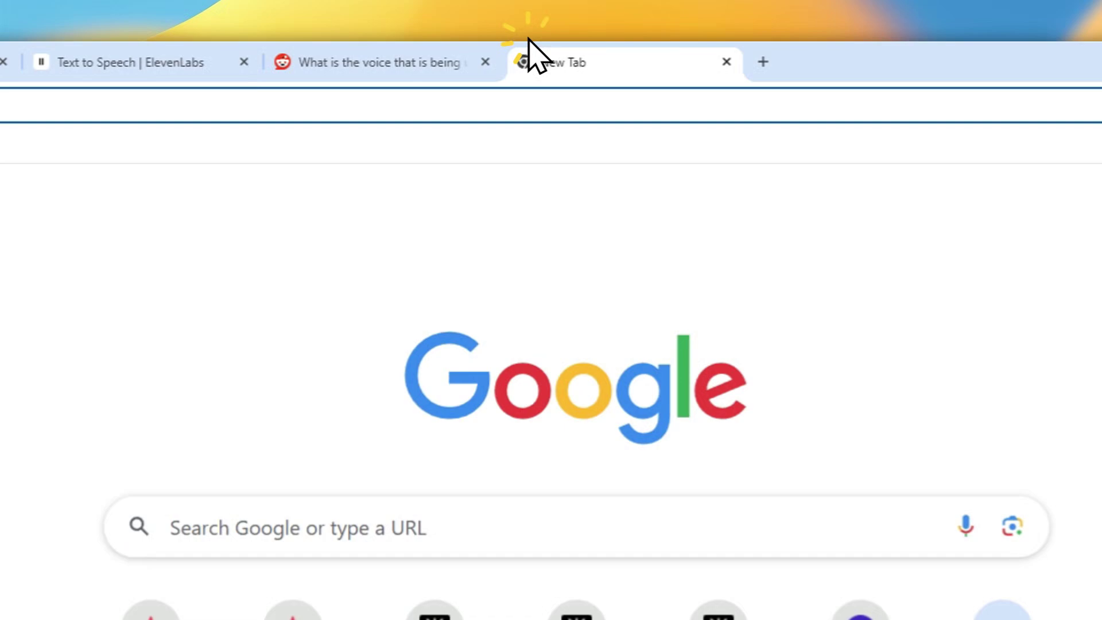
key(Return)
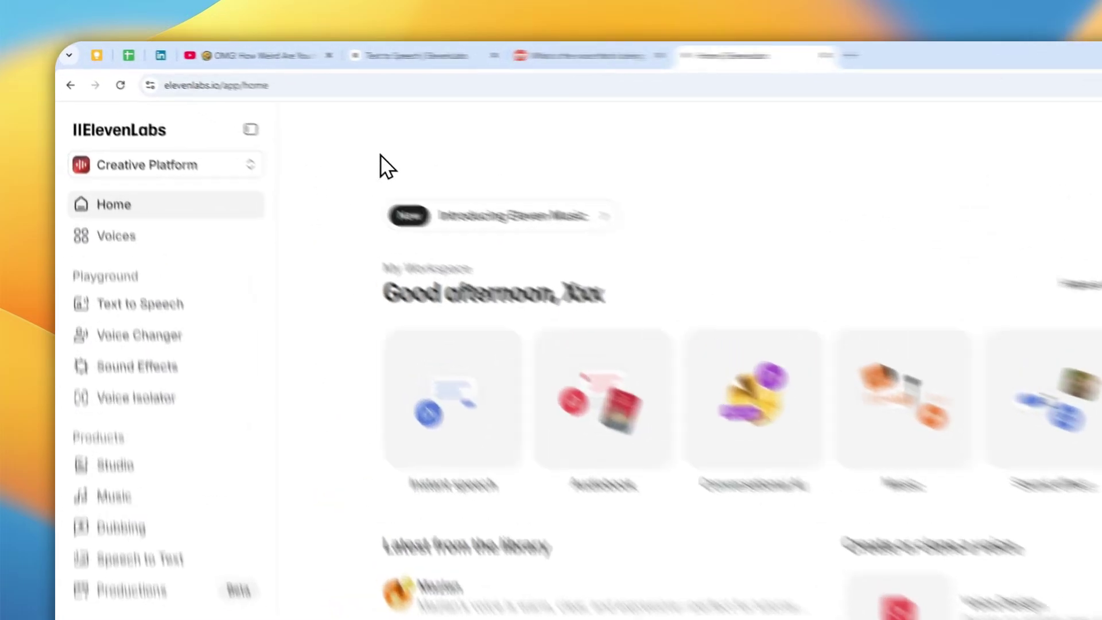
click(215, 52)
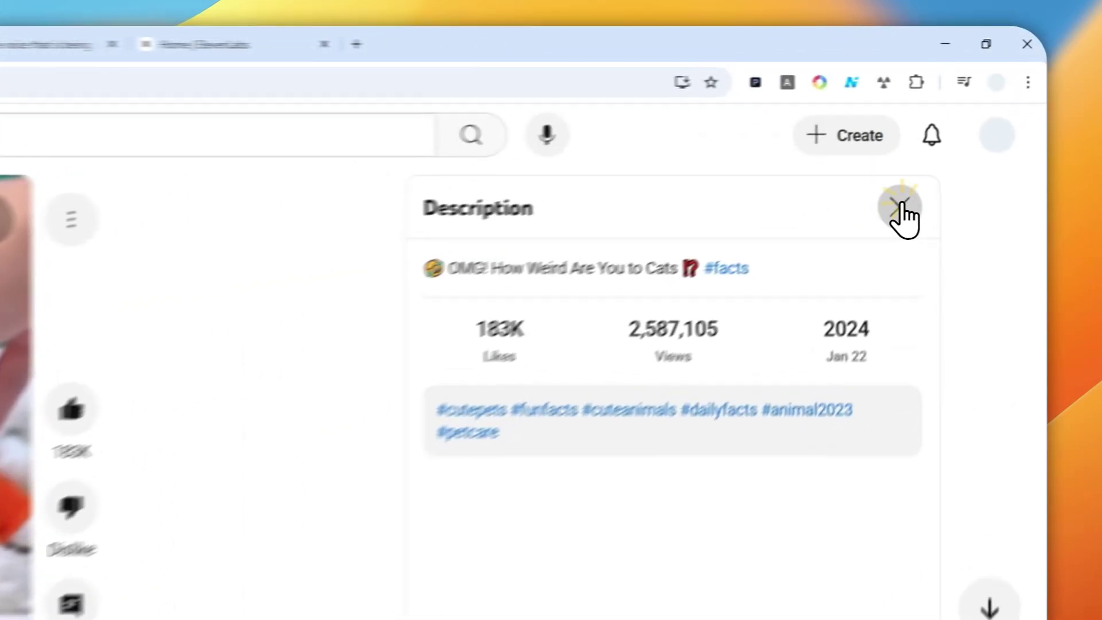
Close the Short's description and play part of its narration, pausing partway through.
click(962, 147)
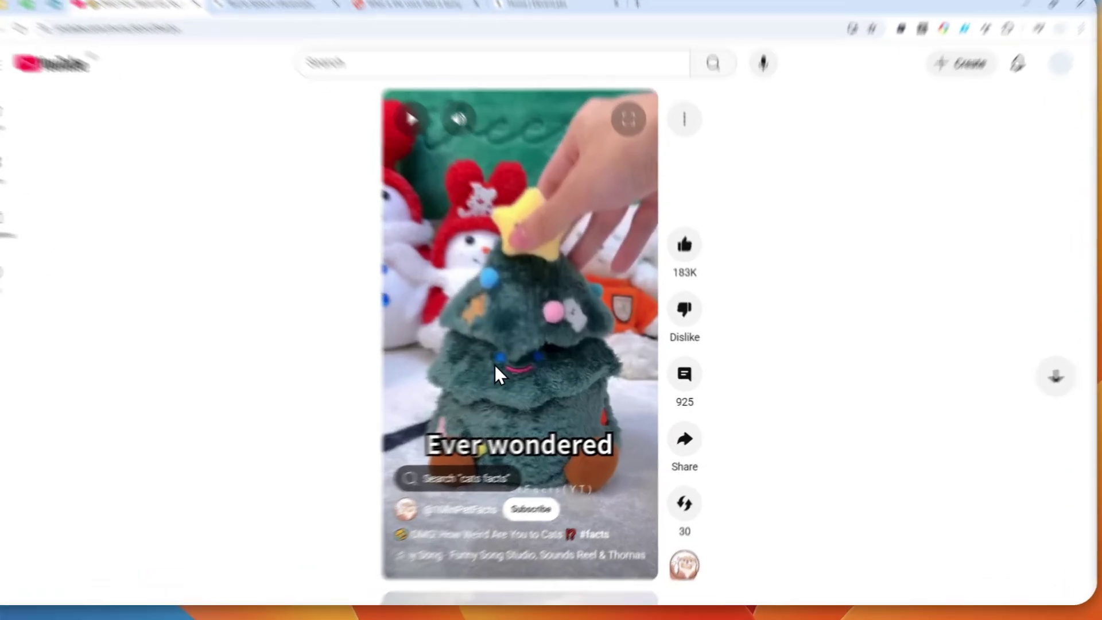
click(534, 337)
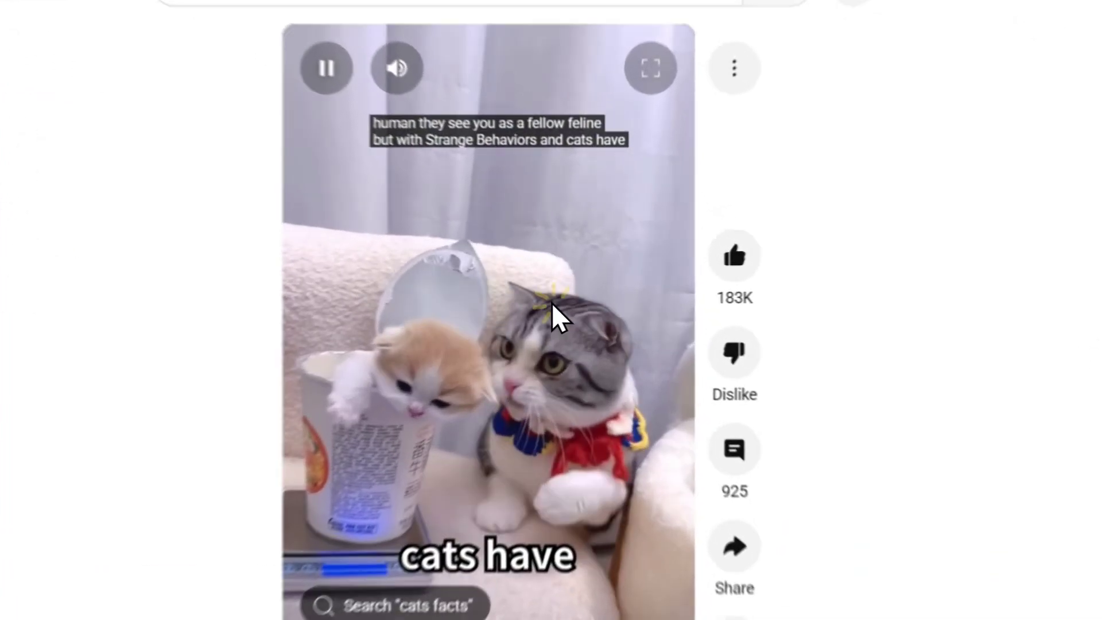
click(565, 295)
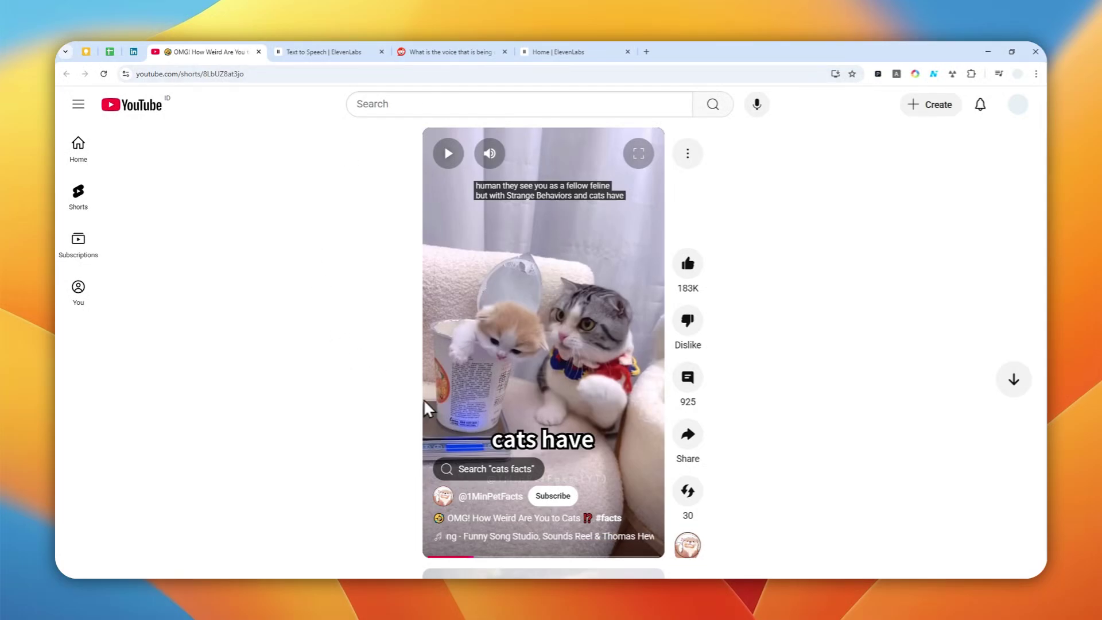
click(565, 51)
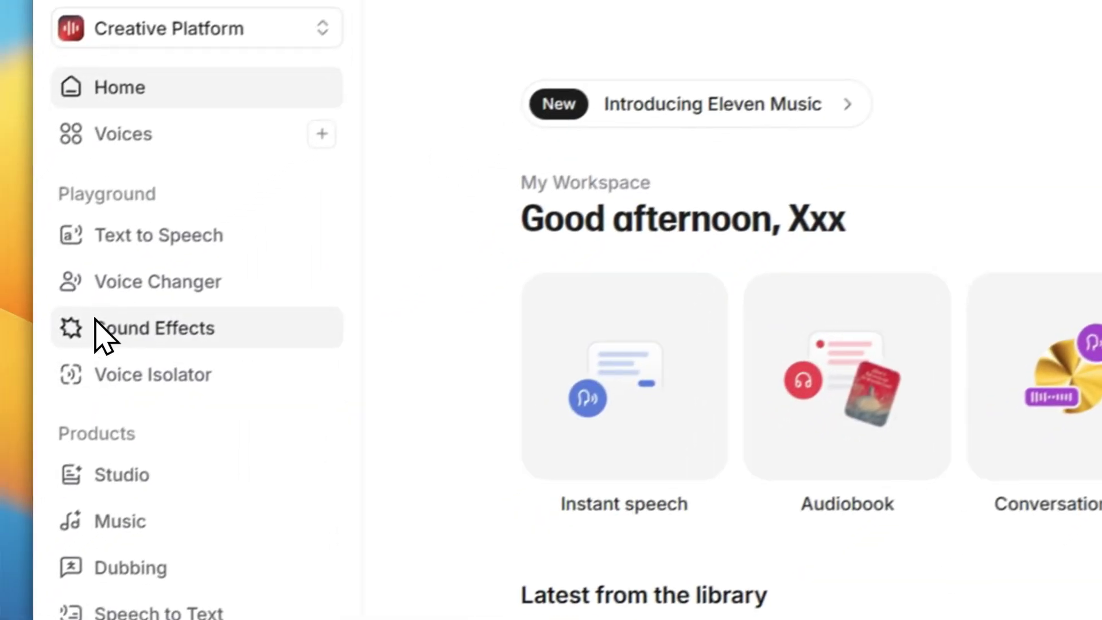
Open the Voices library to search it with the cat-facts video, matching Lily Wolff, Laura and Amara.
click(163, 143)
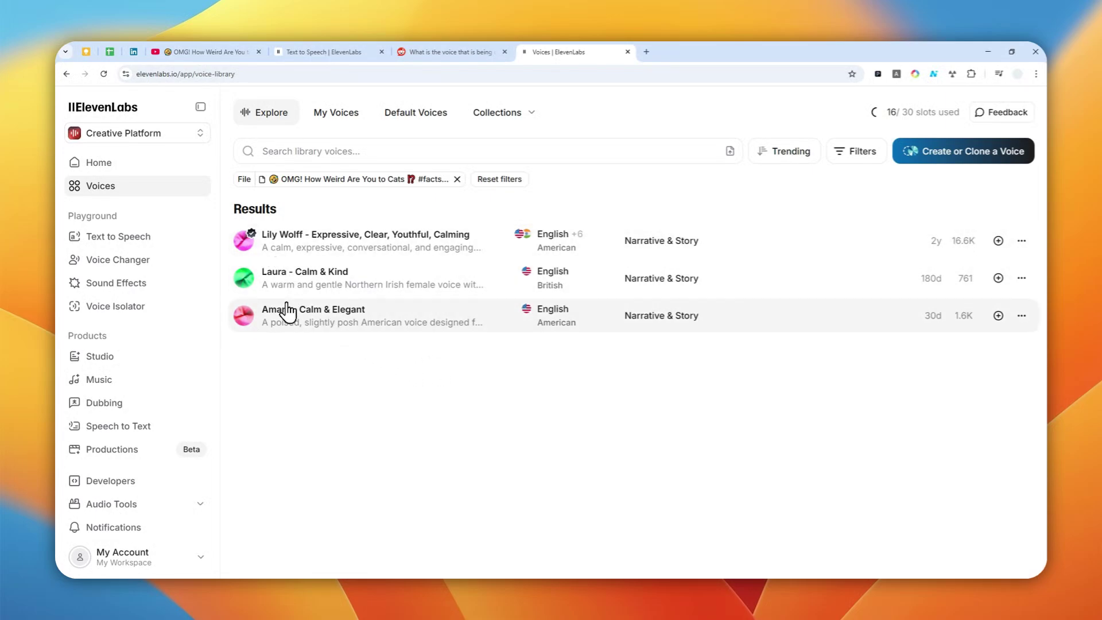
Play the preview samples of the top match, Laura and Amara, then pause at 0:06.
mouse_move(272, 329)
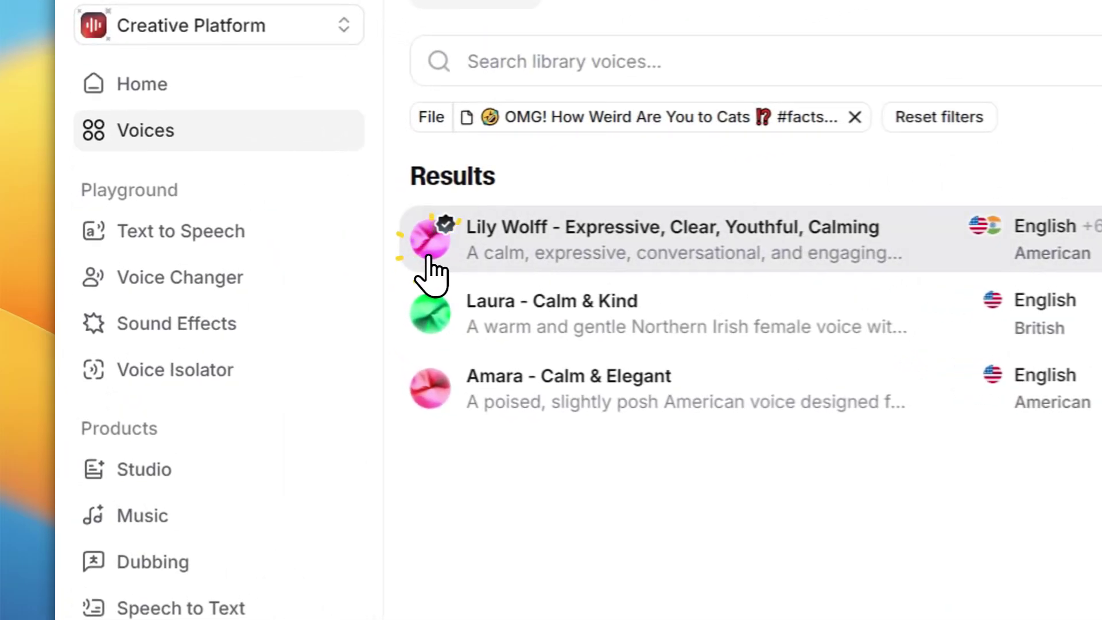
click(430, 257)
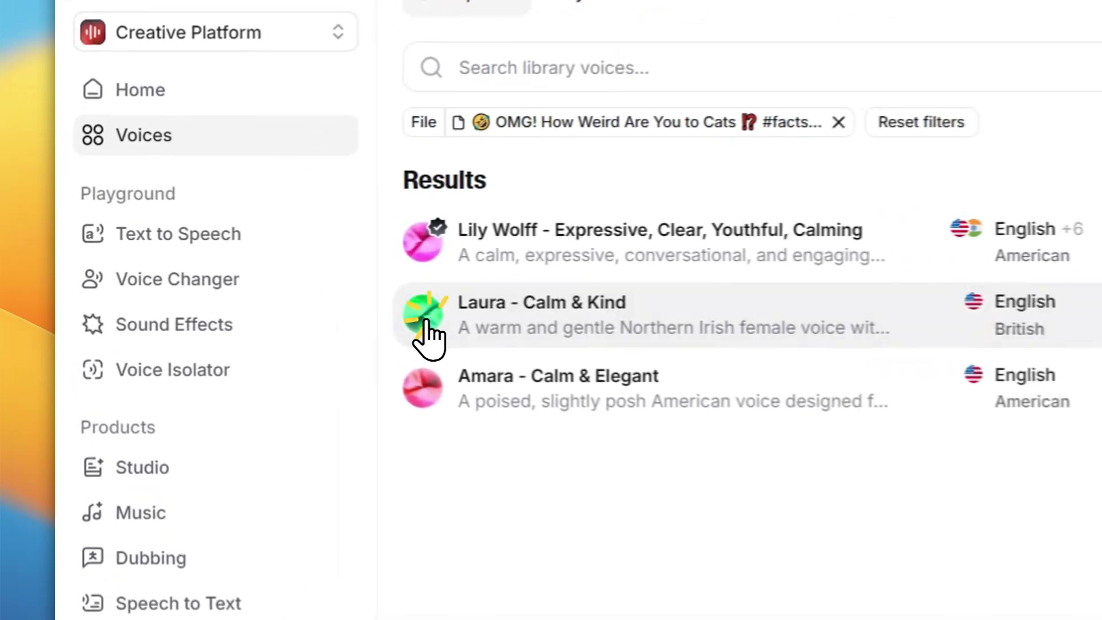
click(244, 280)
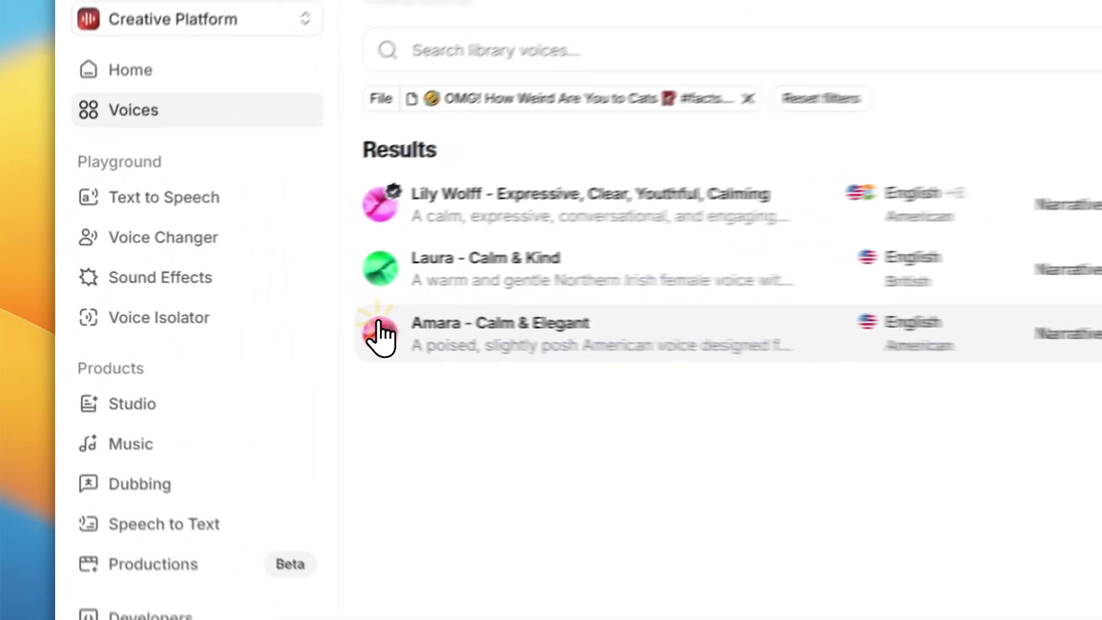
click(244, 315)
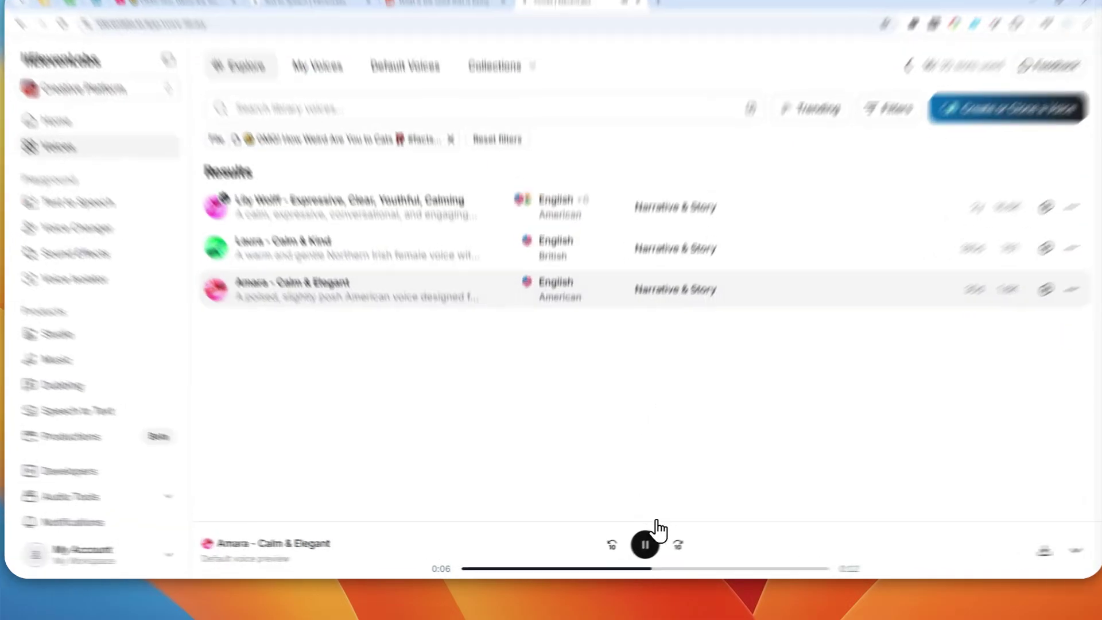
click(634, 547)
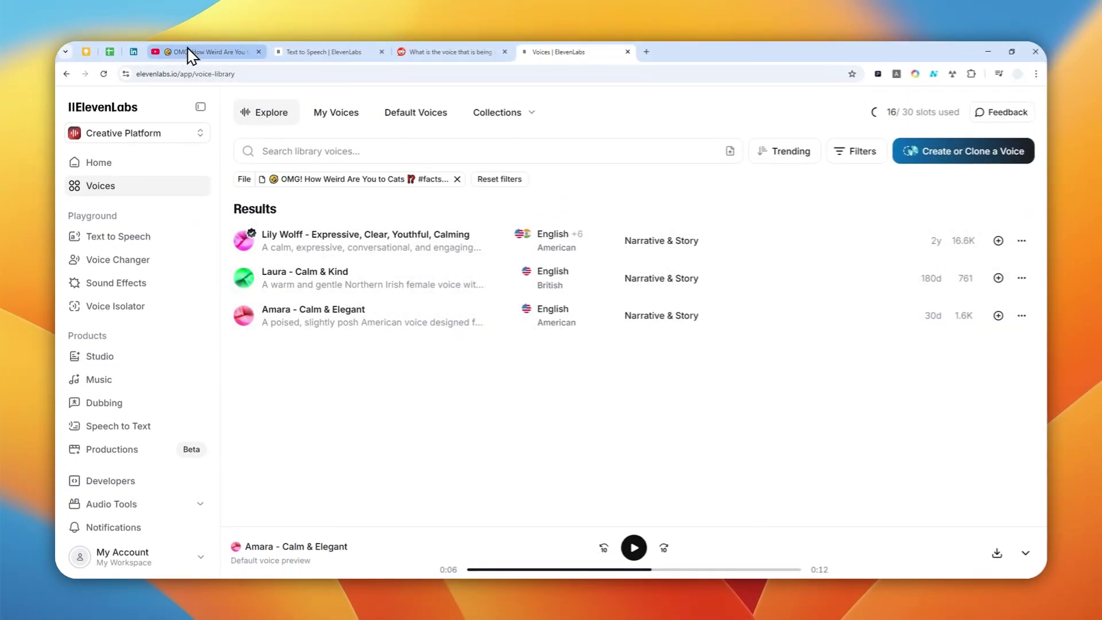
Add Lily Wolff to My Voices, bringing usage to 17/30 slots.
click(190, 52)
click(539, 51)
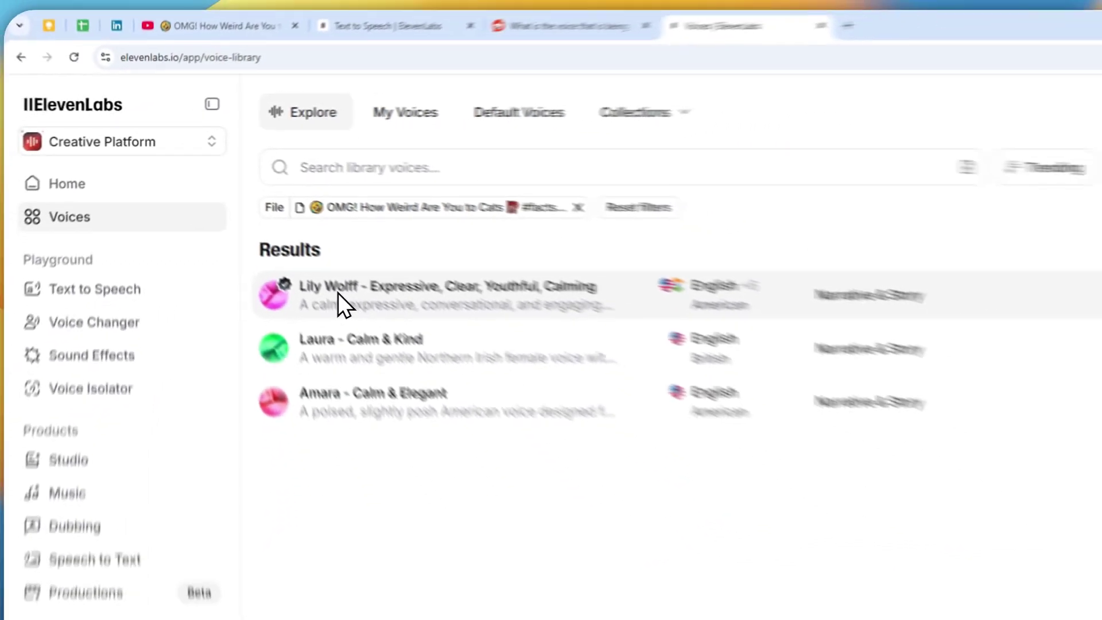
mouse_move(298, 433)
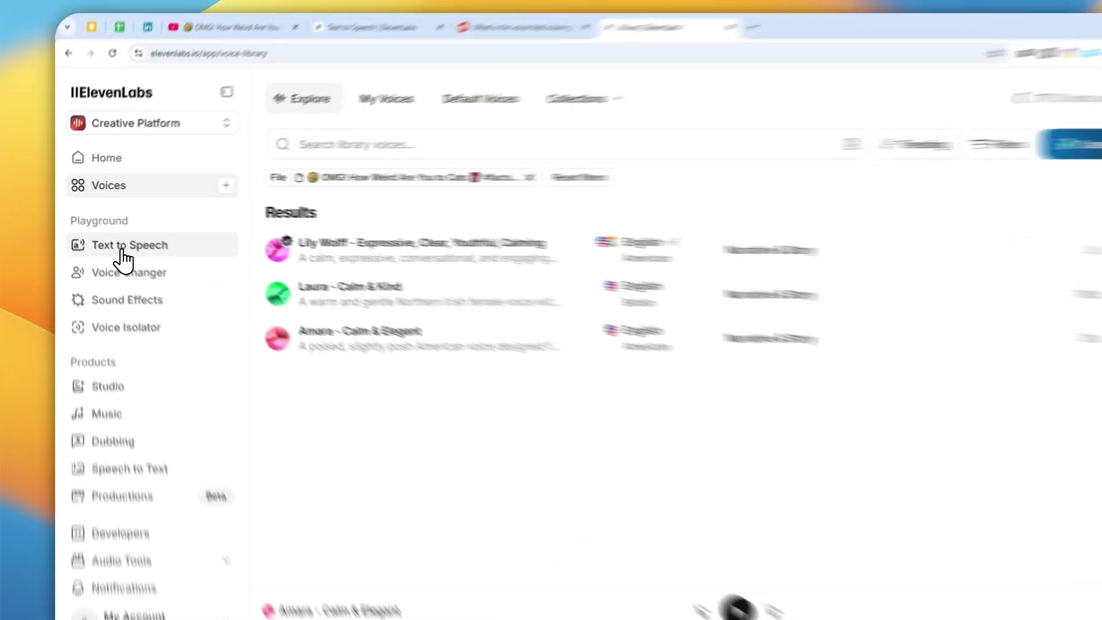
click(108, 240)
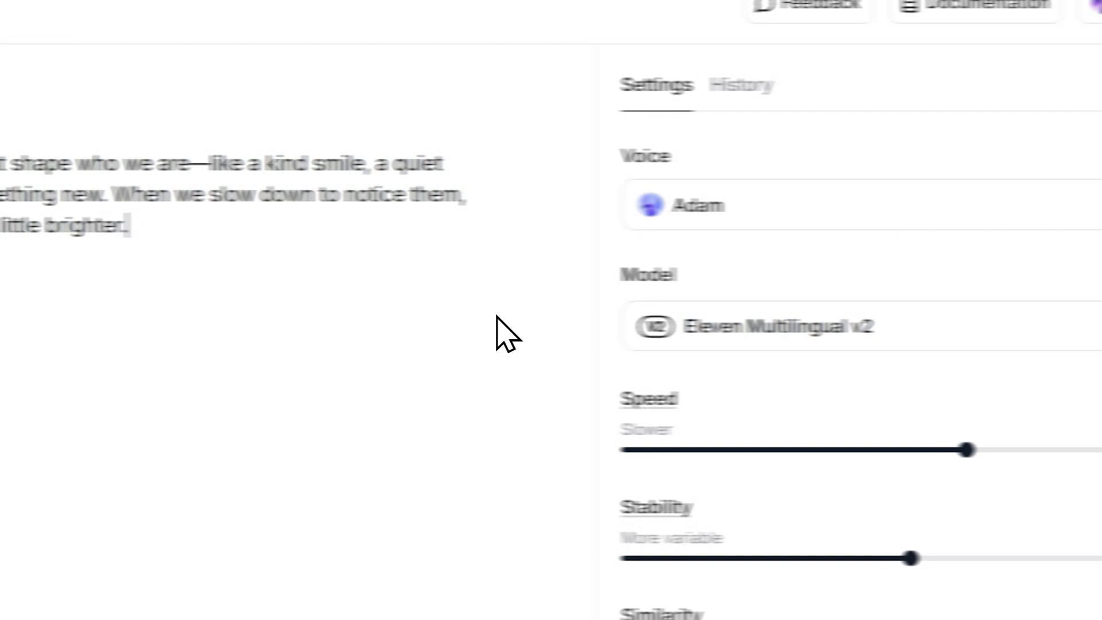
Choose Lily Wolff as the voice, reset the settings, and raise the speed to 1.20.
click(629, 209)
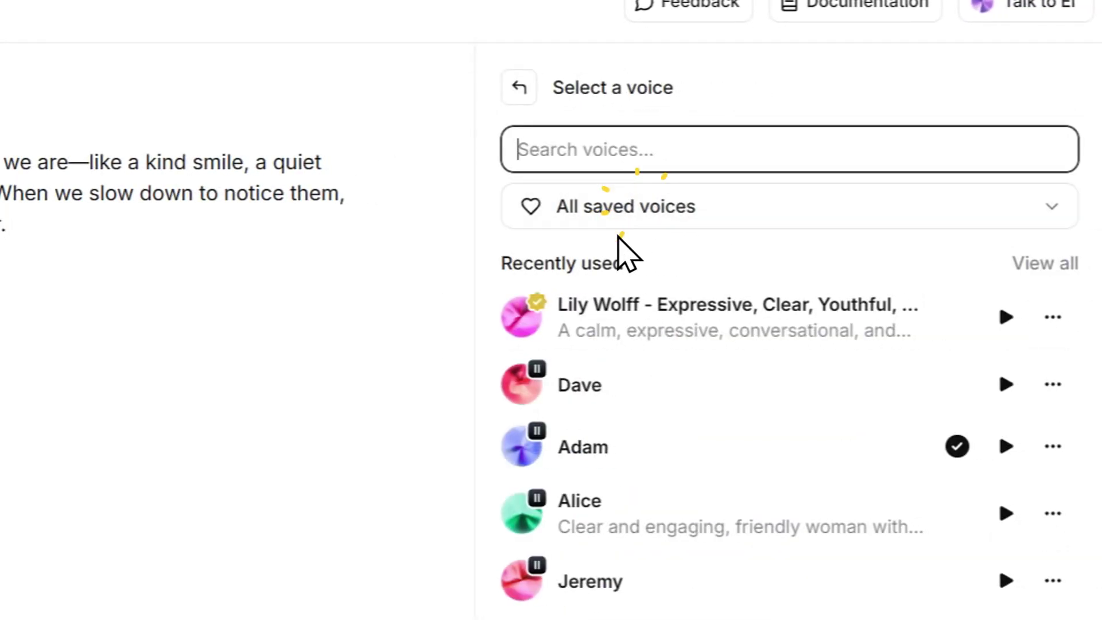
click(682, 310)
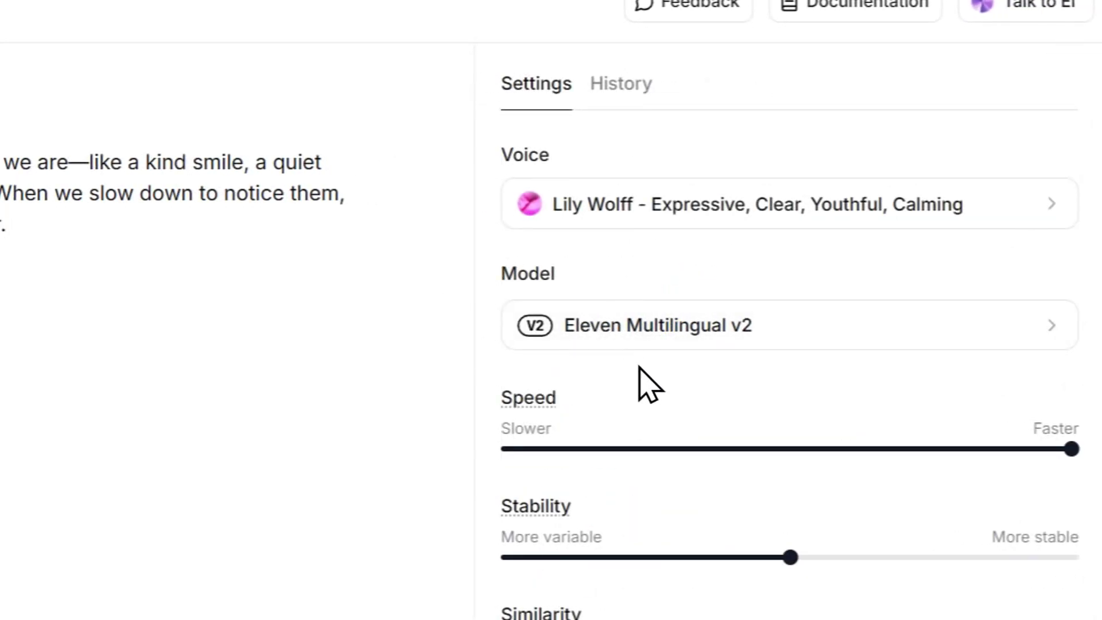
click(933, 433)
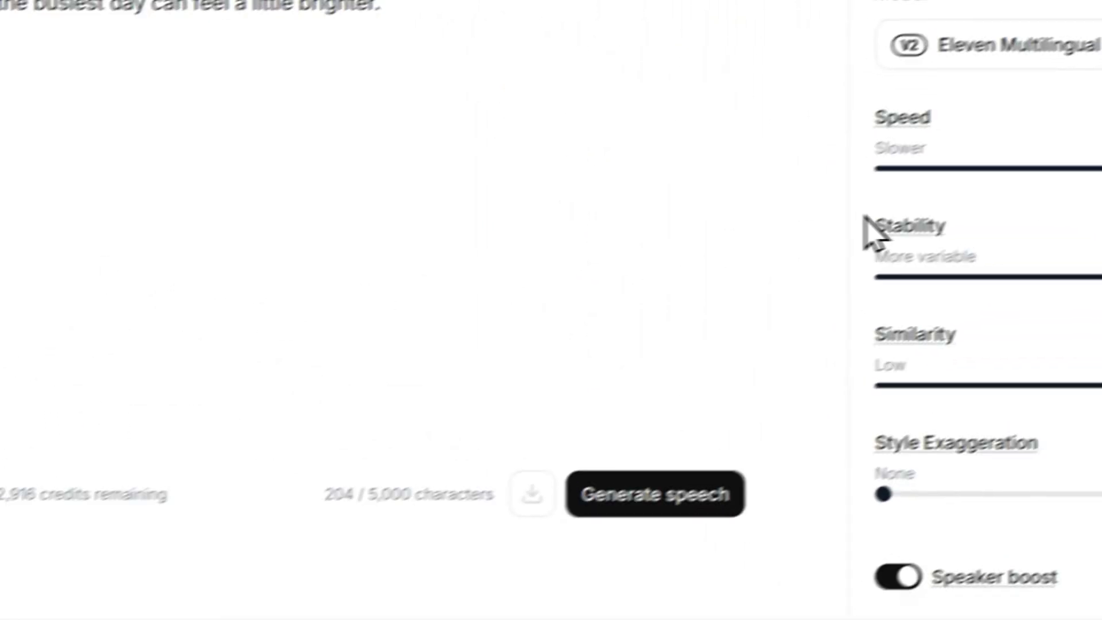
mouse_move(761, 27)
drag(768, 321, 1027, 315)
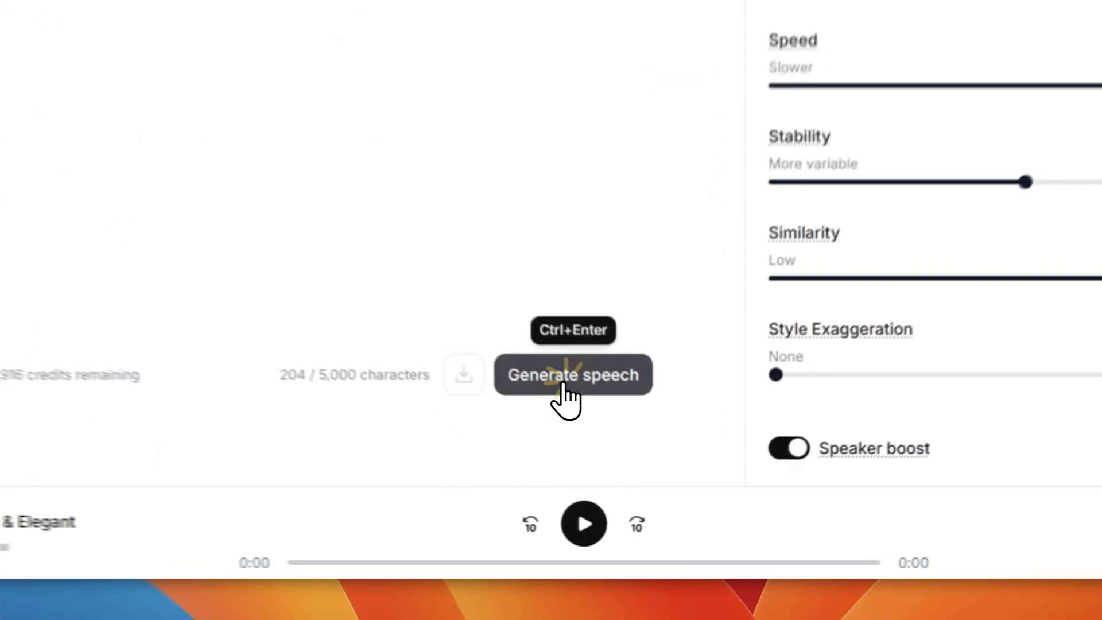
Generate the 11-second 'Life is full of small moments' clip in Lily Wolff's voice, pausing at 0:07.
click(623, 468)
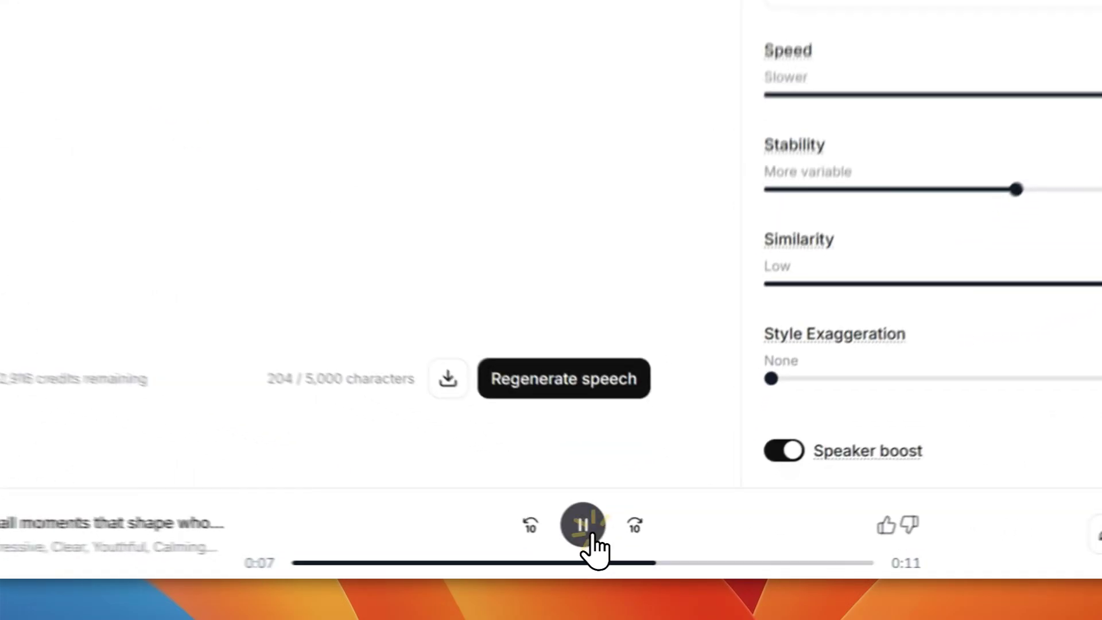
click(634, 547)
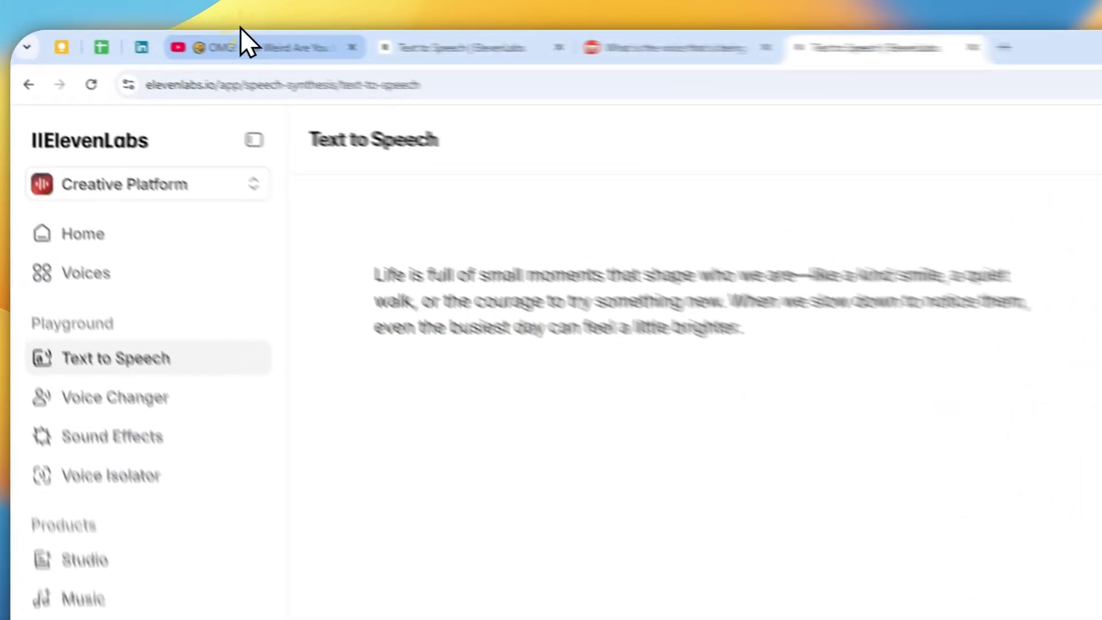
Switch the ElevenLabs tab from Text to Speech to the voice library, then return to the cat-facts Short.
click(196, 51)
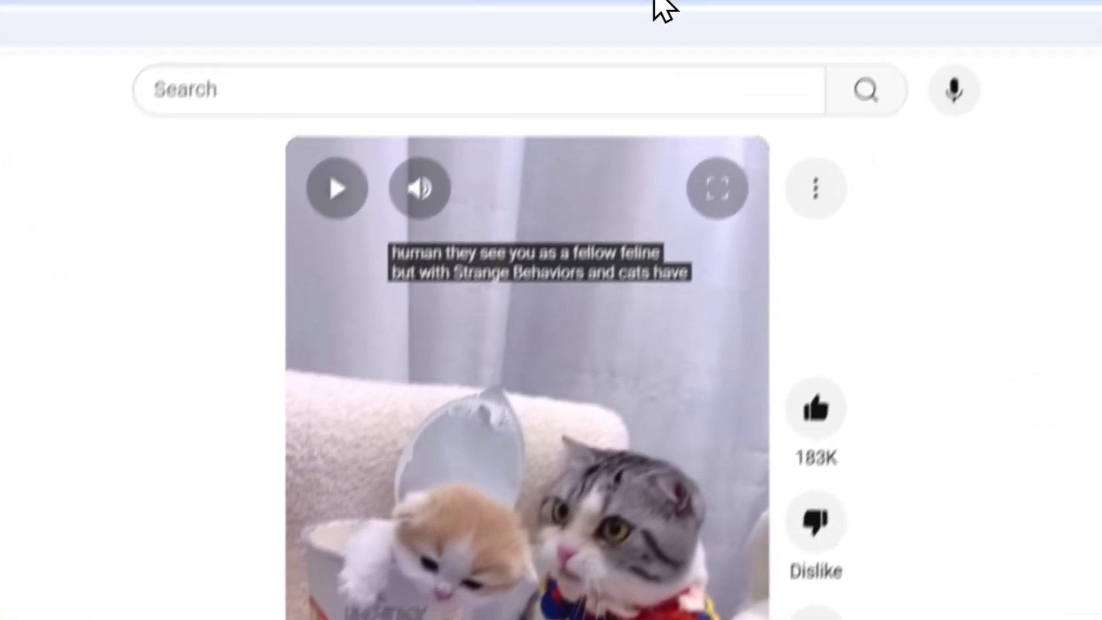
click(586, 34)
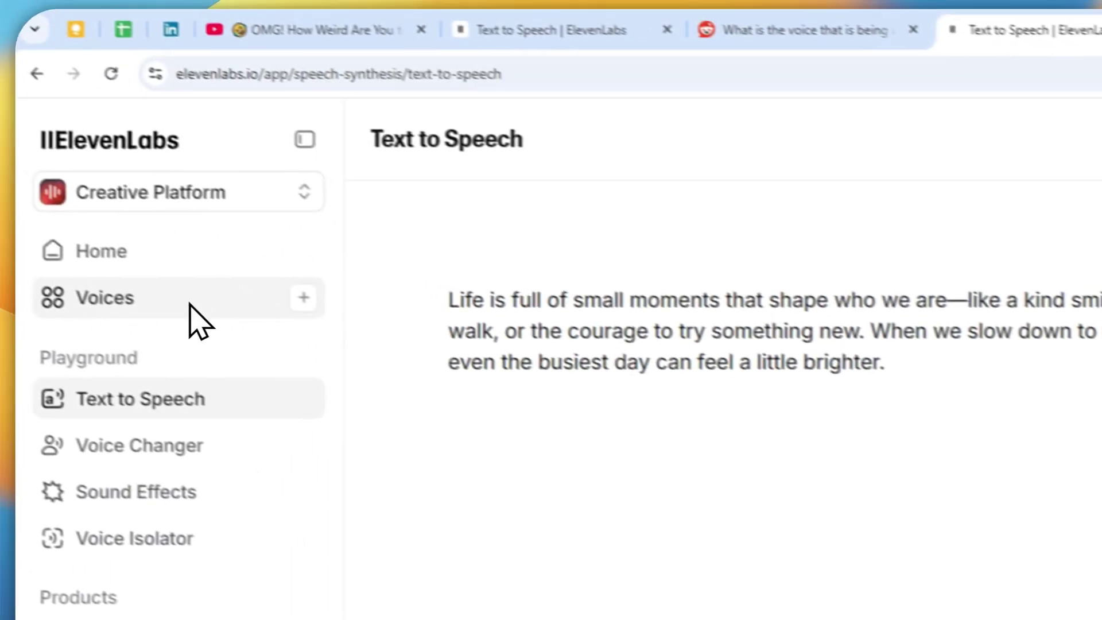
click(0, 282)
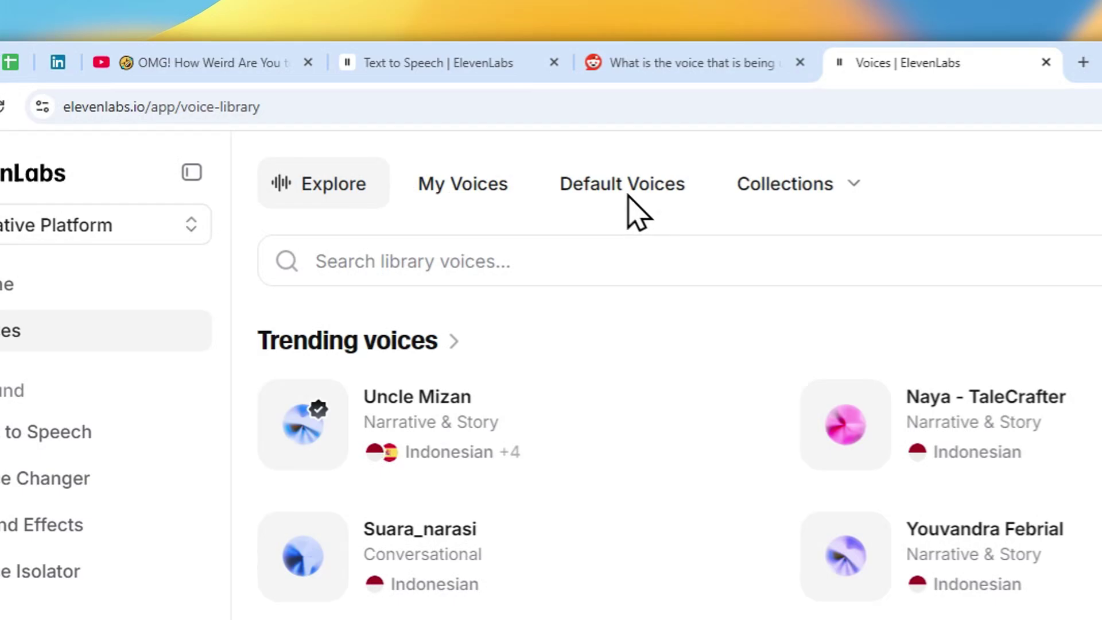
click(230, 57)
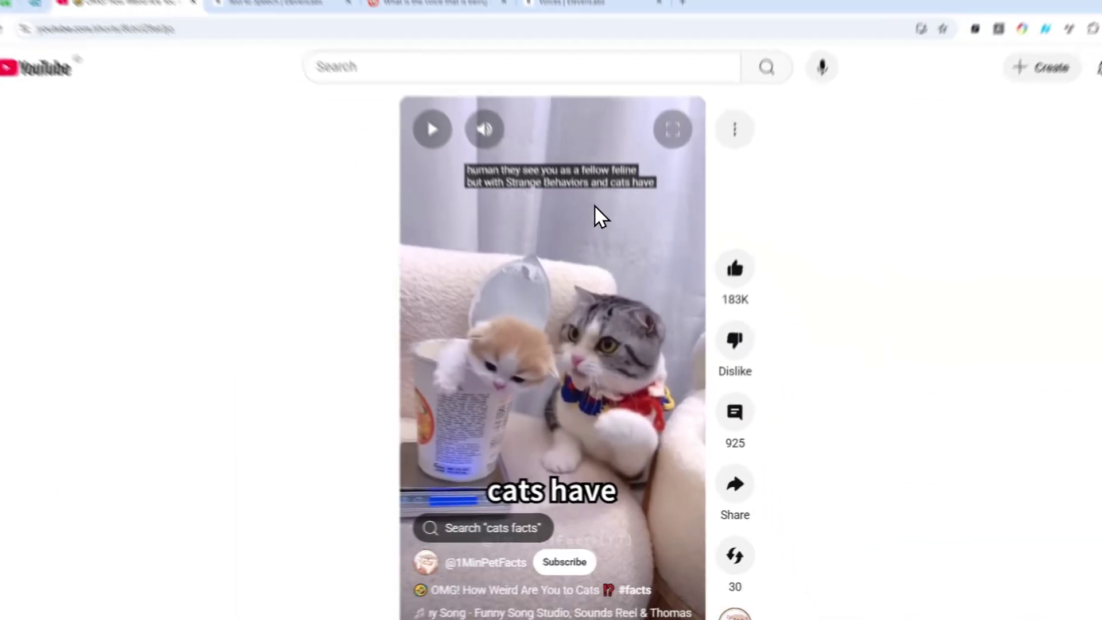